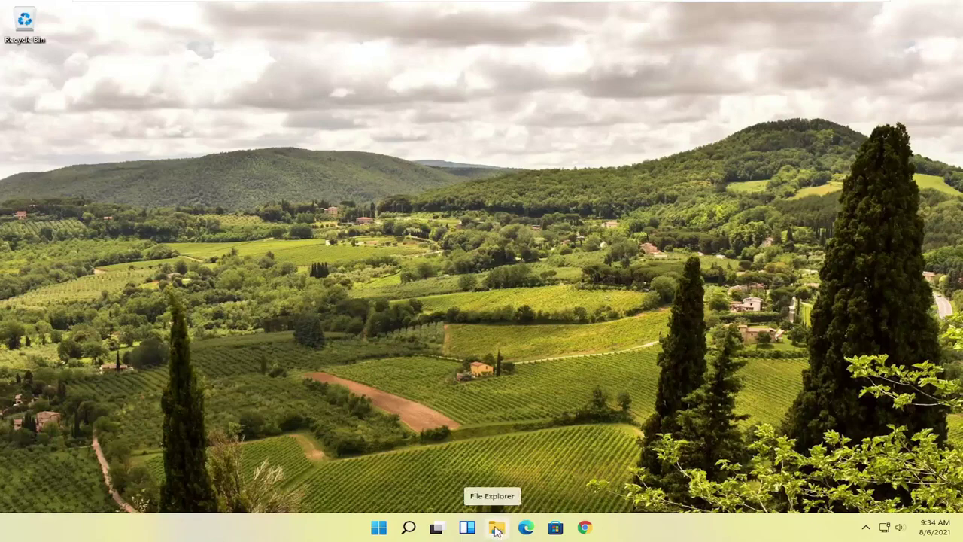
- Open the Computer User folder inside Users on Local Disk (C:) in File Explorer
{"action": "left_click", "coordinate": [497, 529]}
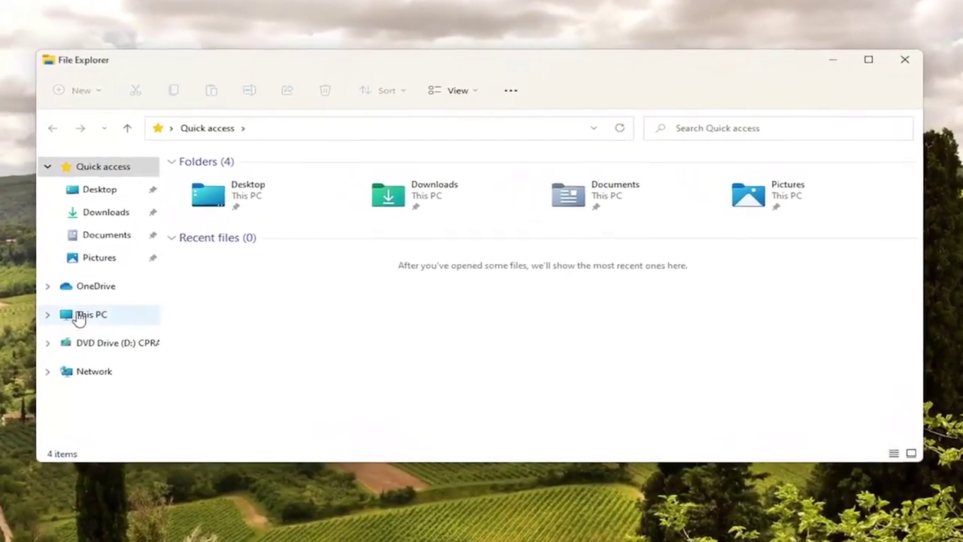
{"action": "left_click", "coordinate": [128, 328]}
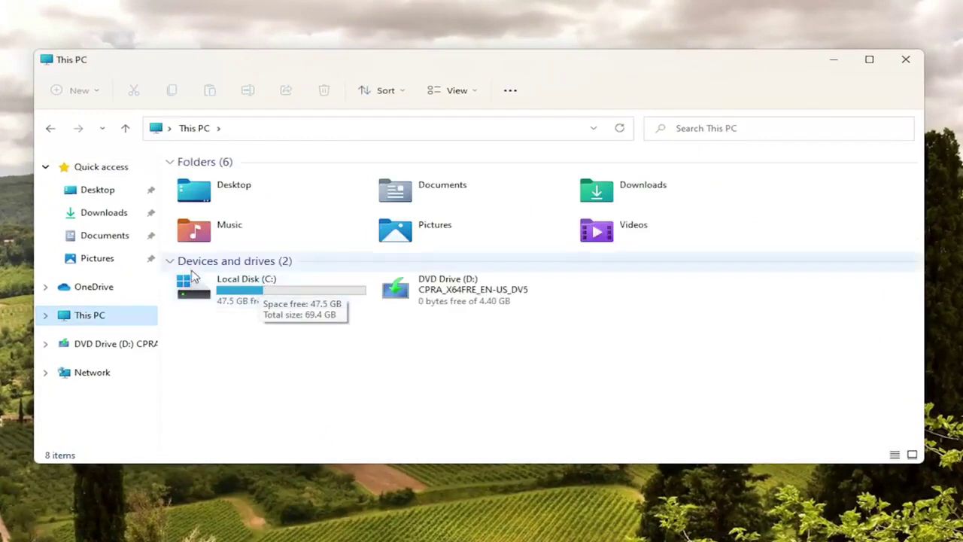
{"action": "double_click", "coordinate": [312, 300]}
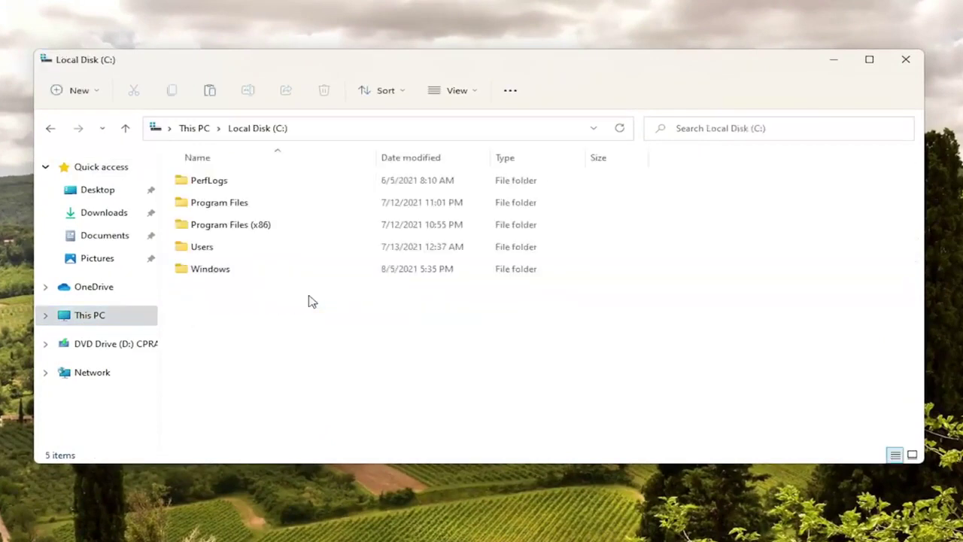
{"action": "double_click", "coordinate": [204, 254]}
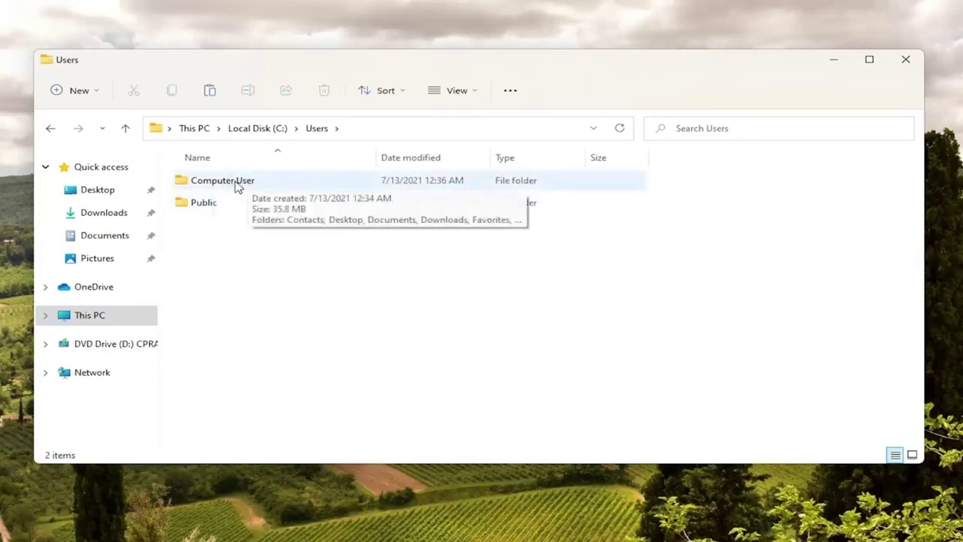
{"action": "double_click", "coordinate": [235, 186]}
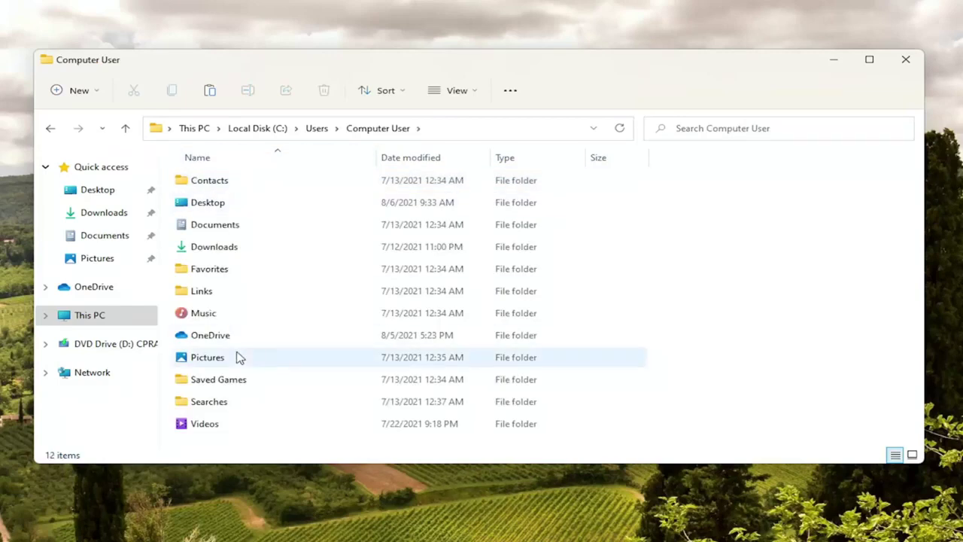
- Turn on the display of hidden items in the Computer User folder
{"action": "left_click", "coordinate": [468, 91]}
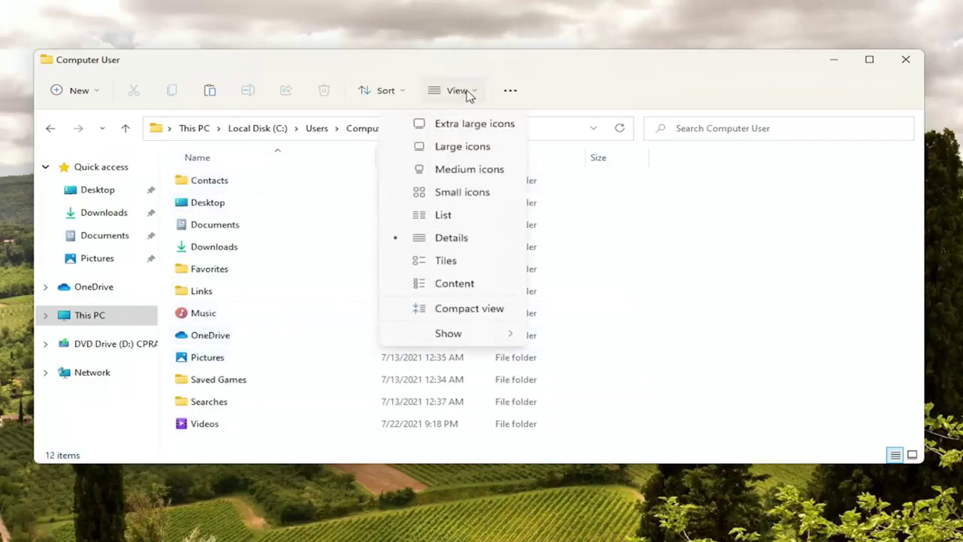
{"action": "mouse_move", "coordinate": [461, 336]}
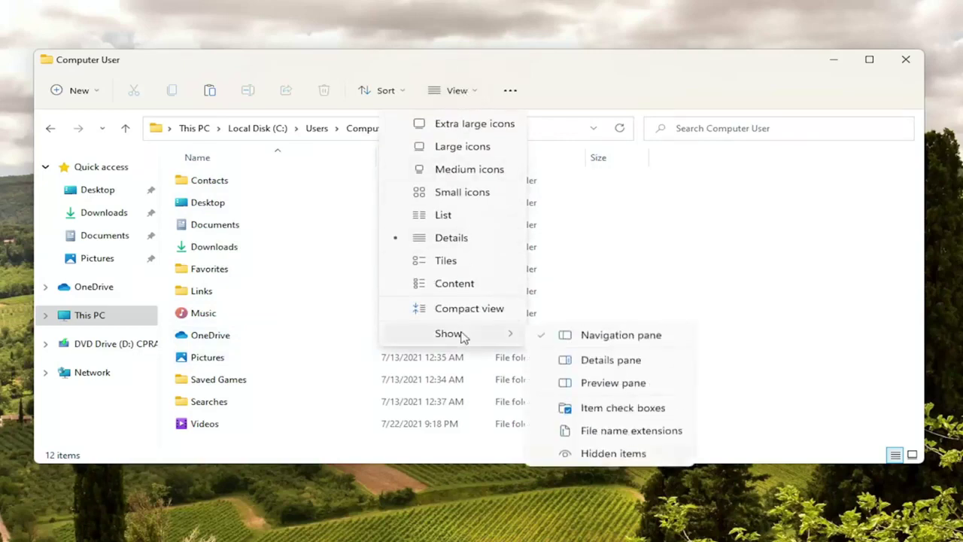
{"action": "left_click", "coordinate": [579, 455]}
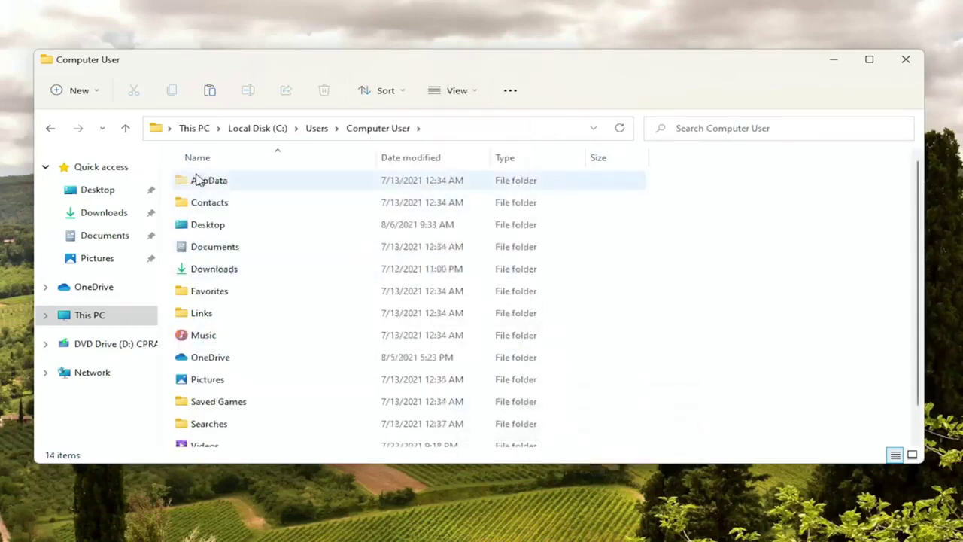
- Open the Packages folder under AppData > Local in the user's profile folder
{"action": "left_click", "coordinate": [198, 180]}
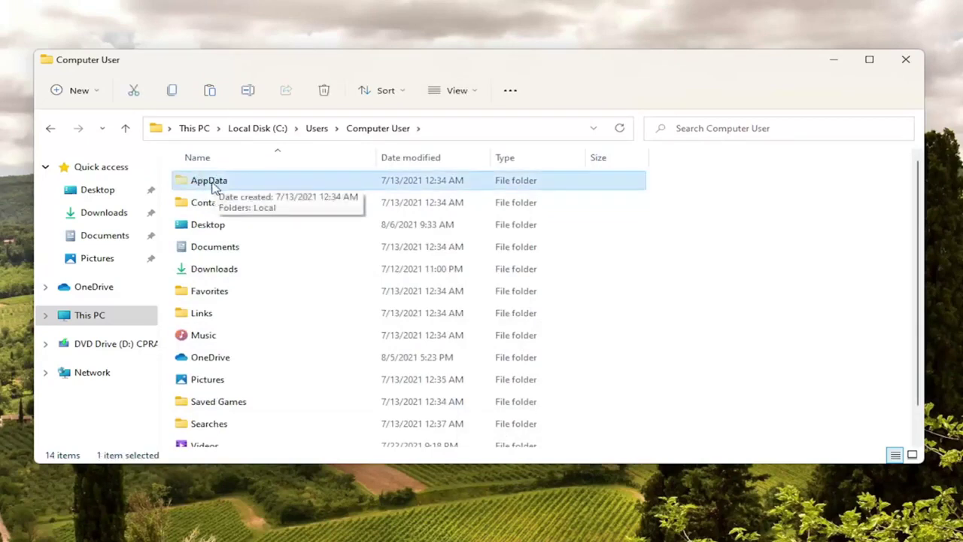
{"action": "double_click", "coordinate": [214, 185]}
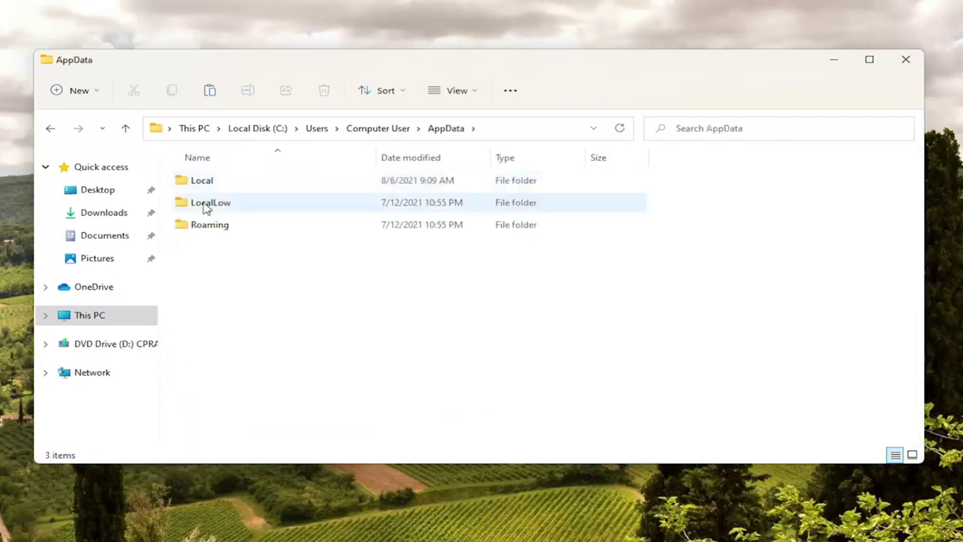
{"action": "double_click", "coordinate": [202, 183]}
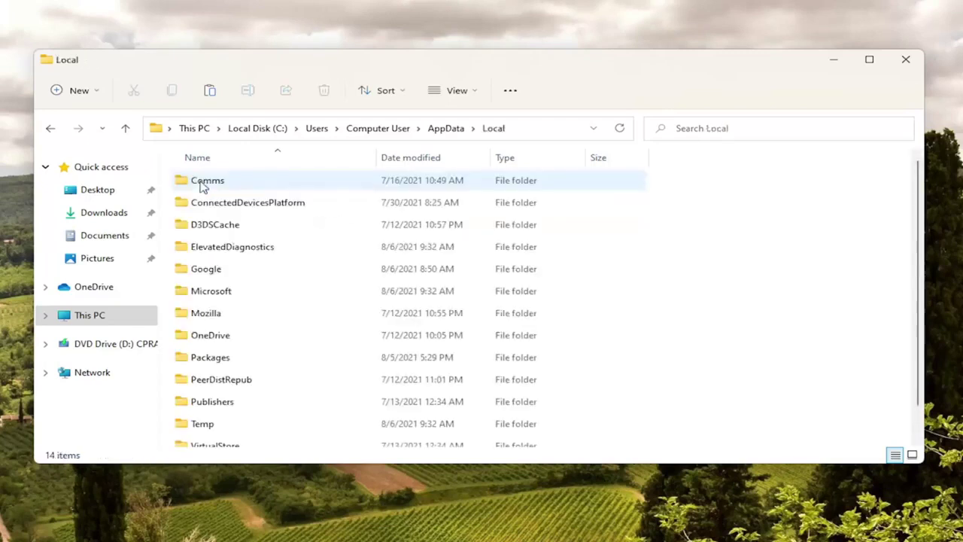
{"action": "double_click", "coordinate": [209, 357]}
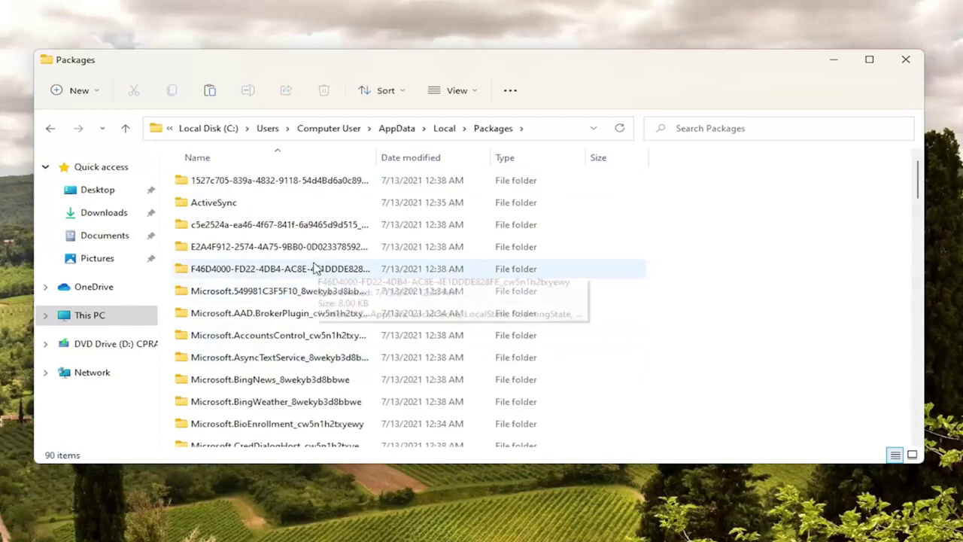
- Delete the Microsoft.MicrosoftEdge_8wekyb3d8bbwe folder from Packages and close File Explorer
{"action": "scroll", "coordinate": [304, 272], "scroll_direction": "down", "scroll_amount": 2}
{"action": "scroll", "coordinate": [289, 289], "scroll_direction": "down", "scroll_amount": 2}
{"action": "scroll", "coordinate": [285, 301], "scroll_direction": "up", "scroll_amount": 3}
{"action": "scroll", "coordinate": [306, 304], "scroll_direction": "down", "scroll_amount": 4}
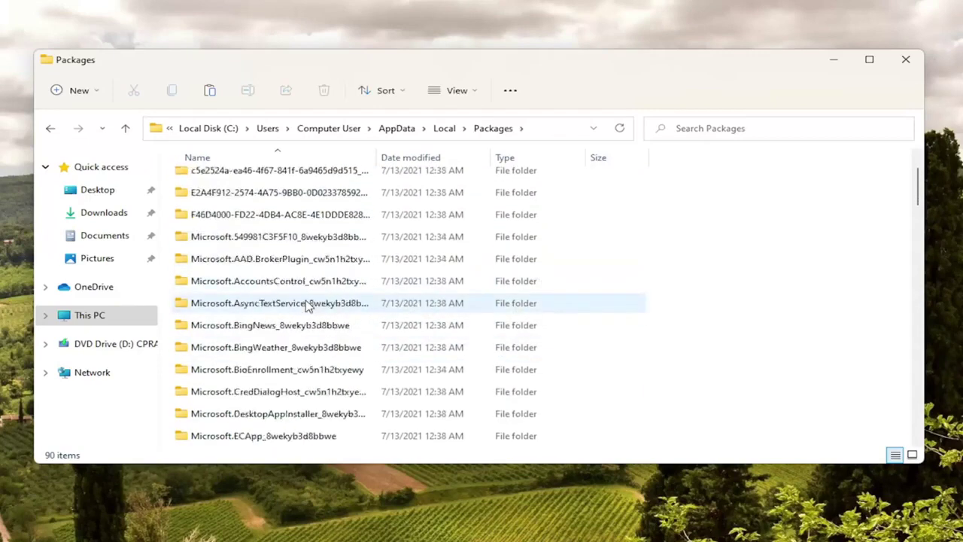
{"action": "scroll", "coordinate": [310, 304], "scroll_direction": "down", "scroll_amount": 1}
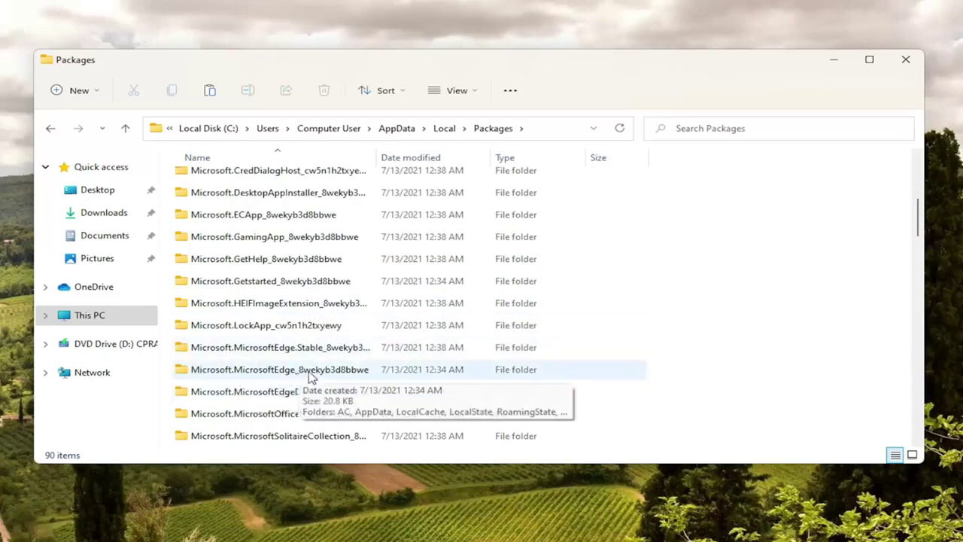
{"action": "left_click", "coordinate": [265, 376]}
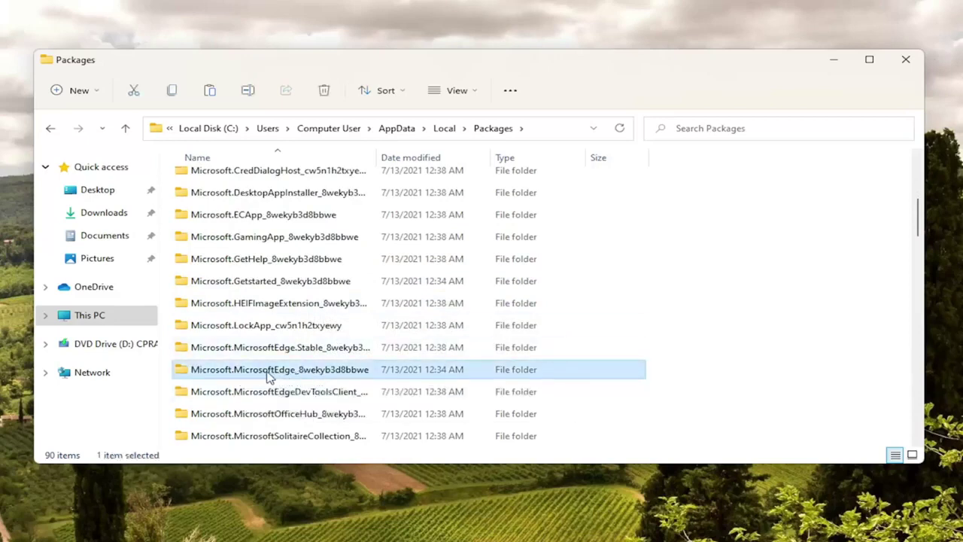
{"action": "scroll", "coordinate": [267, 376], "scroll_direction": "up", "scroll_amount": 1}
{"action": "right_click", "coordinate": [229, 440]}
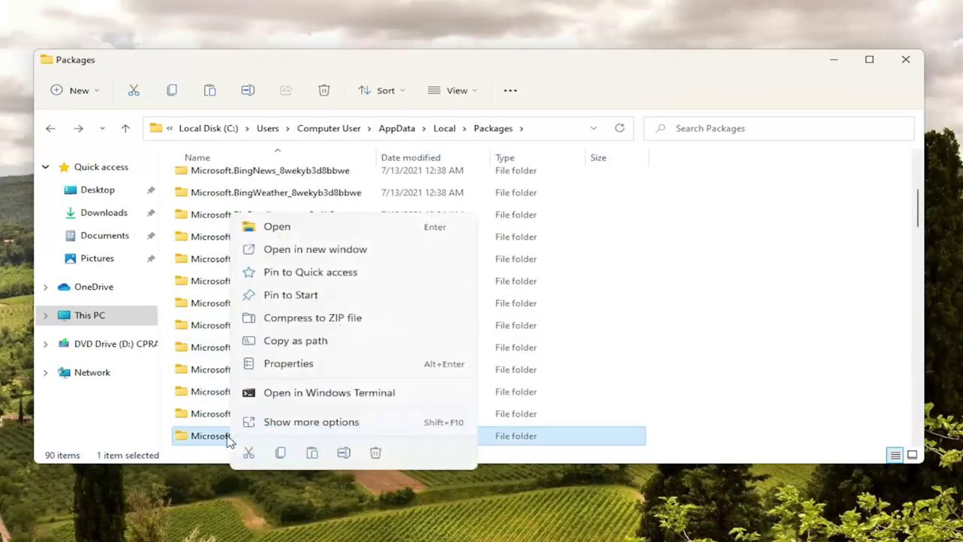
{"action": "left_click", "coordinate": [375, 452]}
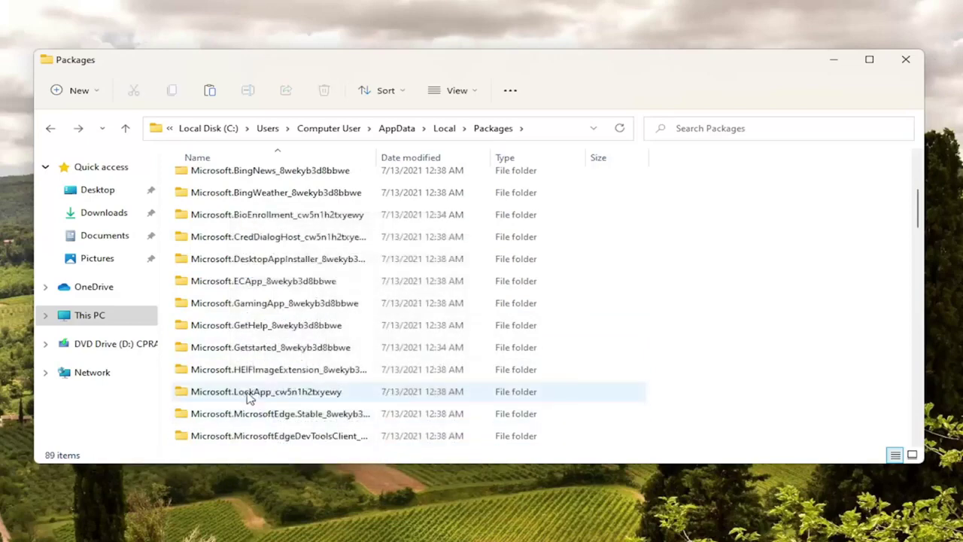
{"action": "scroll", "coordinate": [249, 397], "scroll_direction": "down", "scroll_amount": 1}
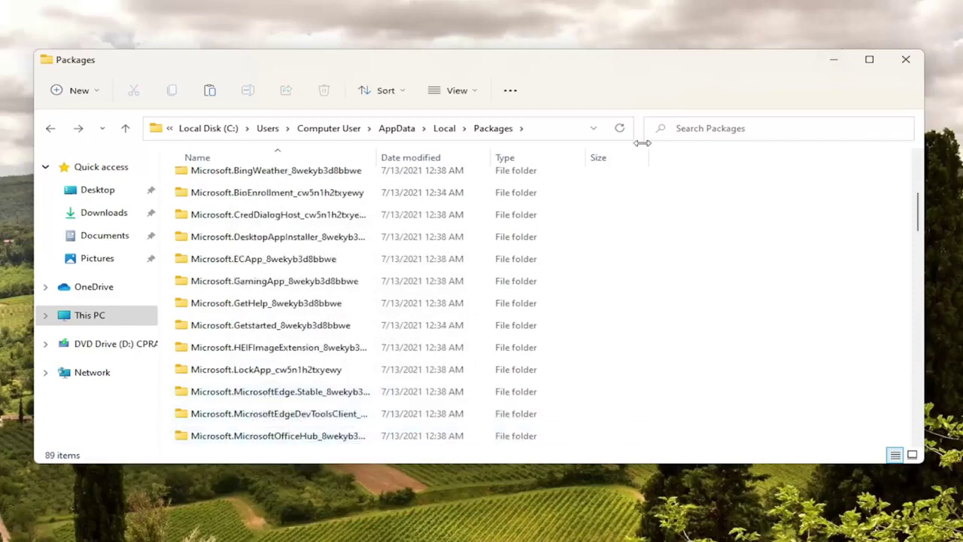
{"action": "left_click", "coordinate": [906, 59]}
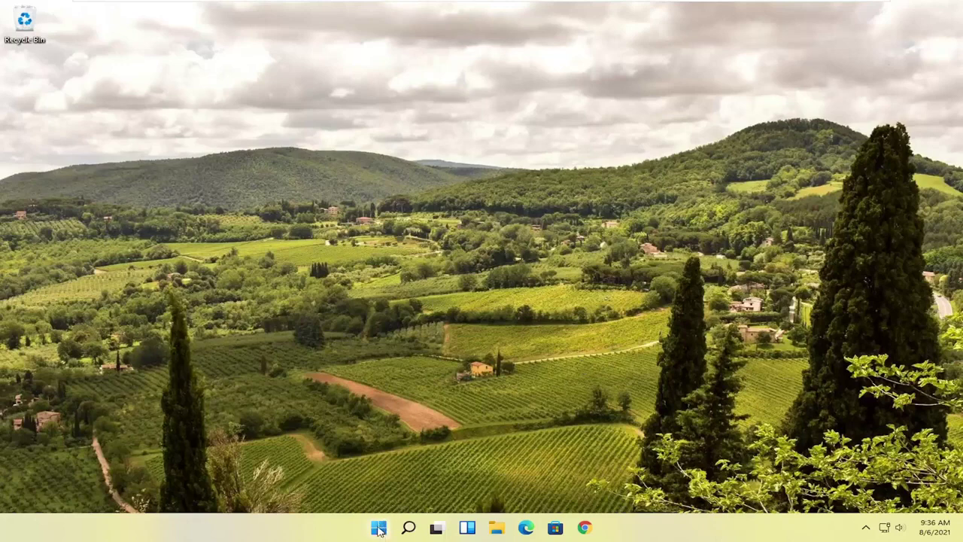
- Search Windows for "powershell", run Windows PowerShell as administrator and allow it to make changes to the device
{"action": "left_click", "coordinate": [378, 528]}
{"action": "type", "text": "powershell"}
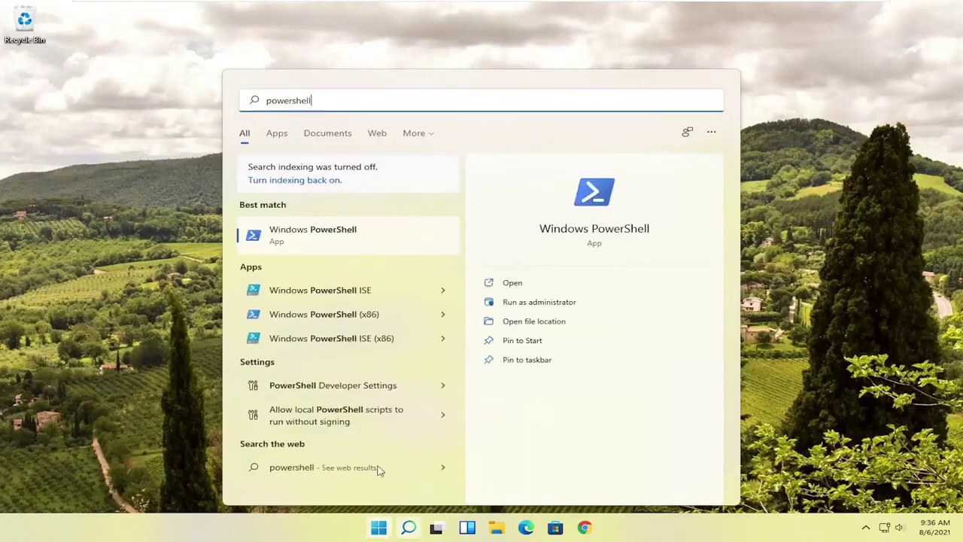
{"action": "right_click", "coordinate": [304, 237]}
{"action": "left_click", "coordinate": [375, 251]}
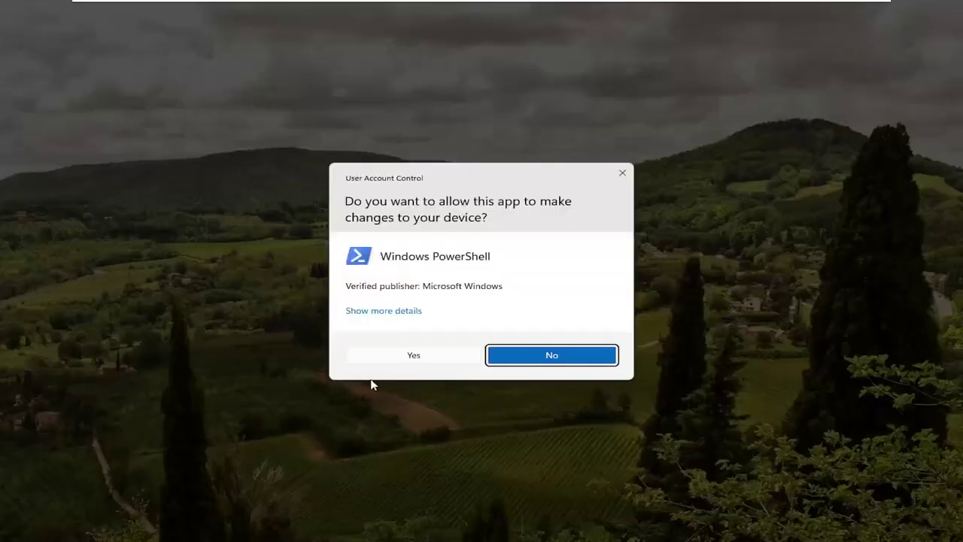
{"action": "left_click", "coordinate": [387, 354]}
- Reposition the PowerShell window, paste the copied command at its prompt and run it
{"action": "left_click_drag", "start_coordinate": [274, 50], "coordinate": [386, 38]}
{"action": "left_click", "coordinate": [310, 63]}
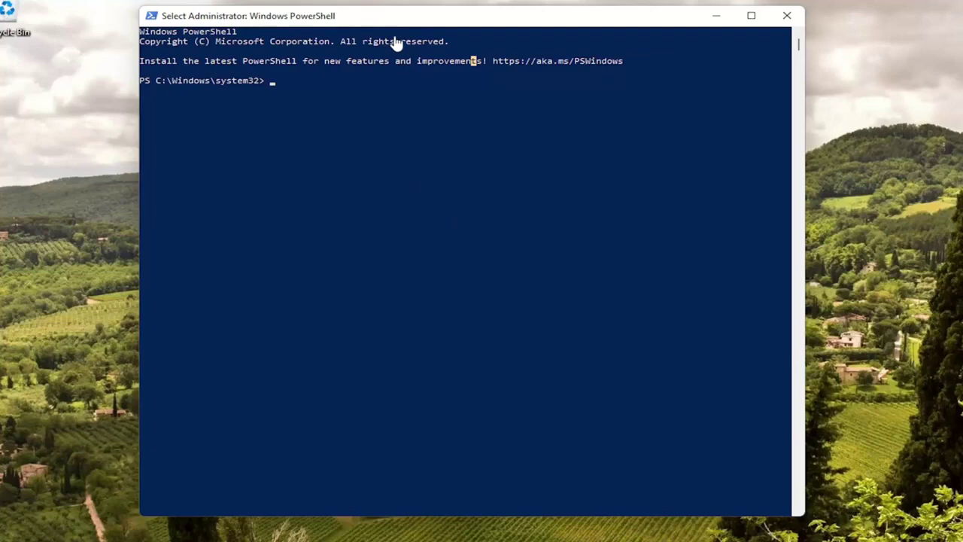
{"action": "left_click_drag", "start_coordinate": [435, 30], "coordinate": [463, 37]}
{"action": "left_click", "coordinate": [444, 20]}
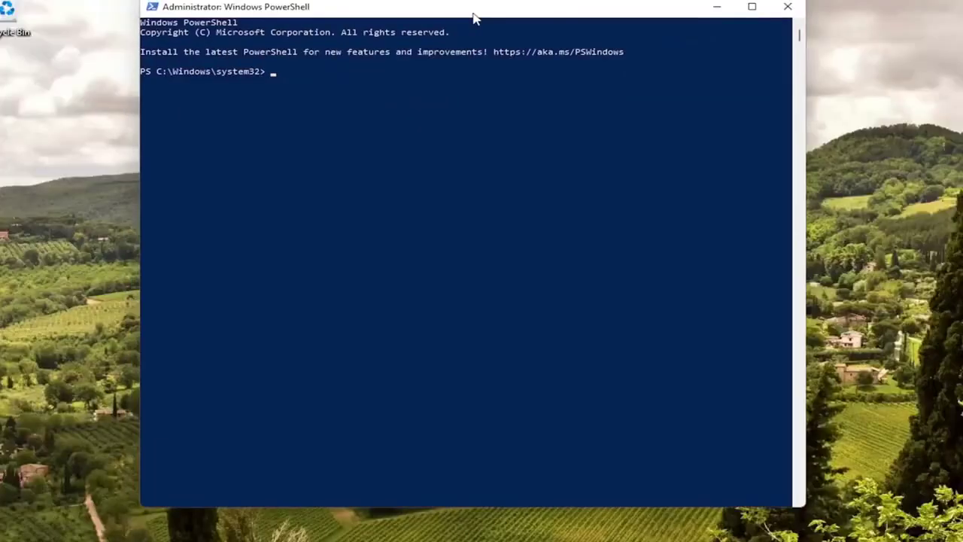
{"action": "left_click_drag", "start_coordinate": [462, 23], "coordinate": [474, 30]}
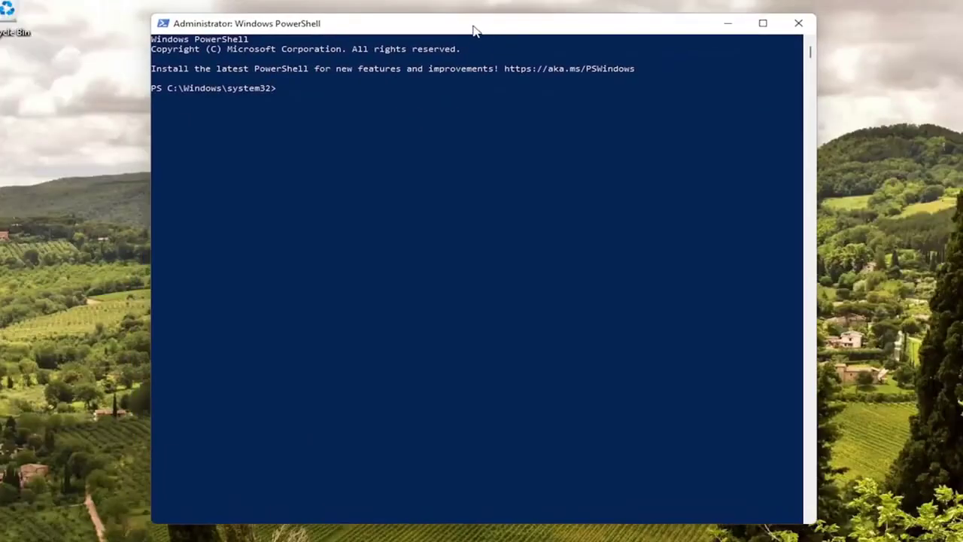
{"action": "right_click", "coordinate": [474, 30]}
{"action": "mouse_move", "coordinate": [555, 141]}
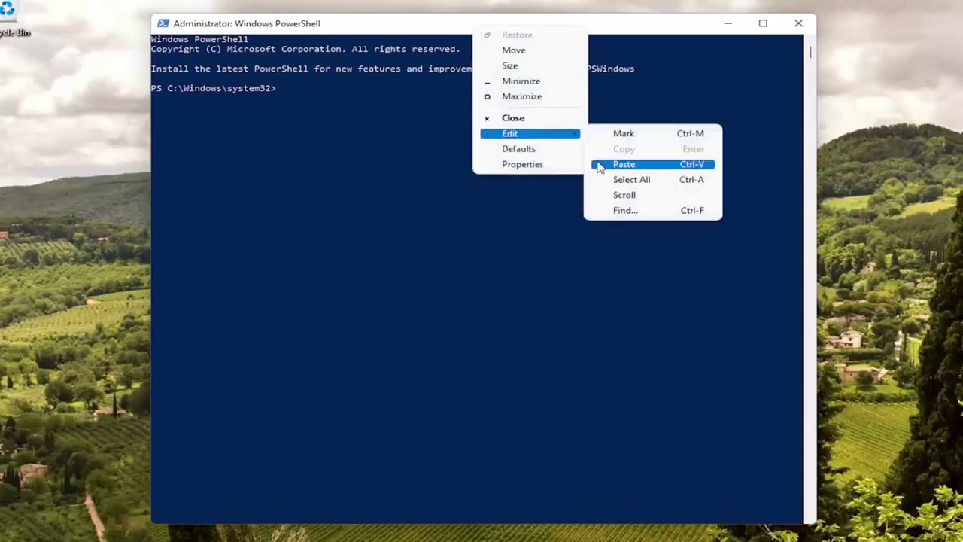
{"action": "left_click", "coordinate": [623, 164]}
{"action": "key", "text": "Return"}
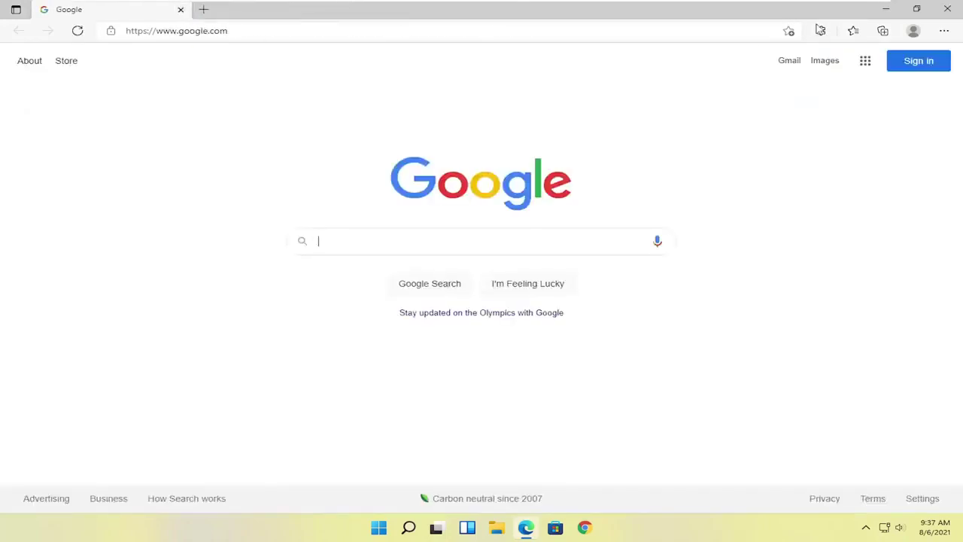
- Restore Microsoft Edge's settings to their default values, confirm the reset and close the browser
{"action": "left_click", "coordinate": [944, 31]}
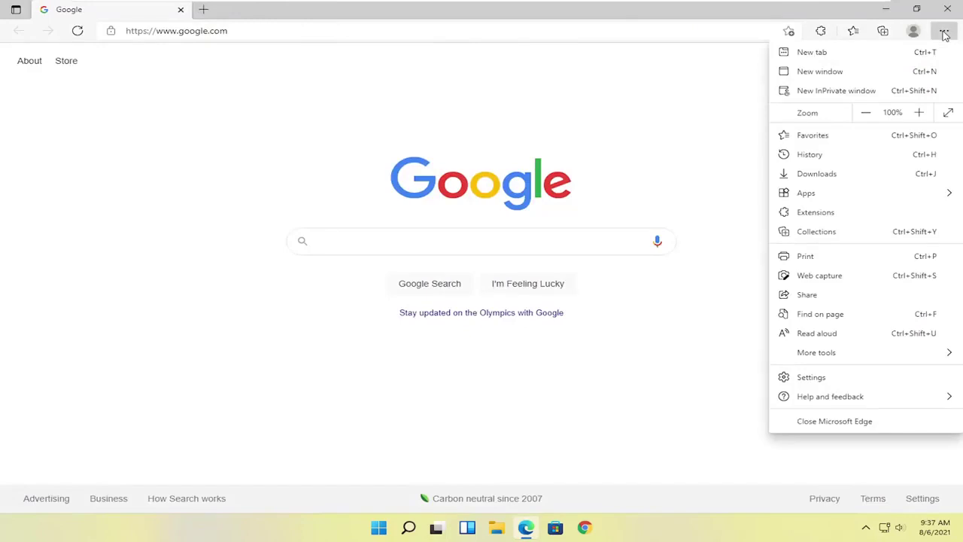
{"action": "left_click", "coordinate": [799, 382]}
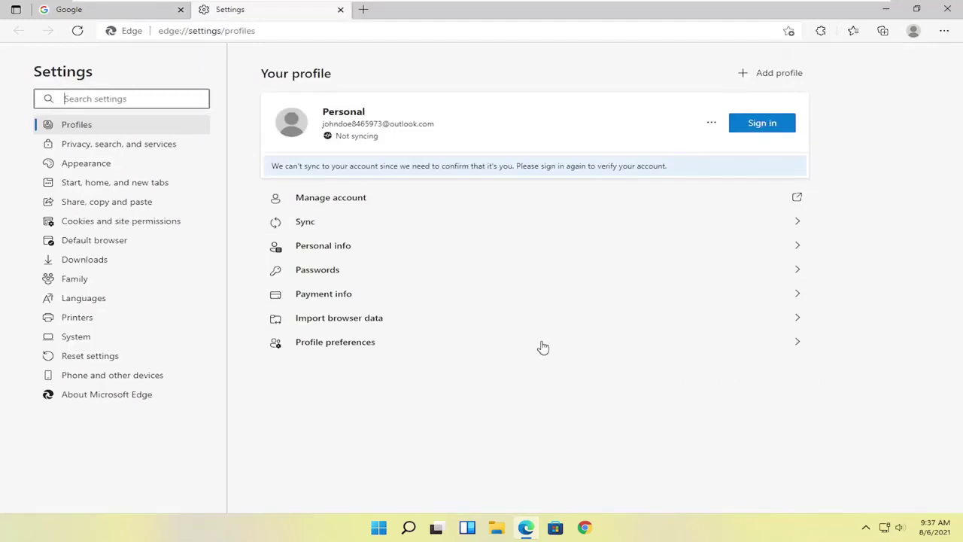
{"action": "left_click", "coordinate": [80, 361]}
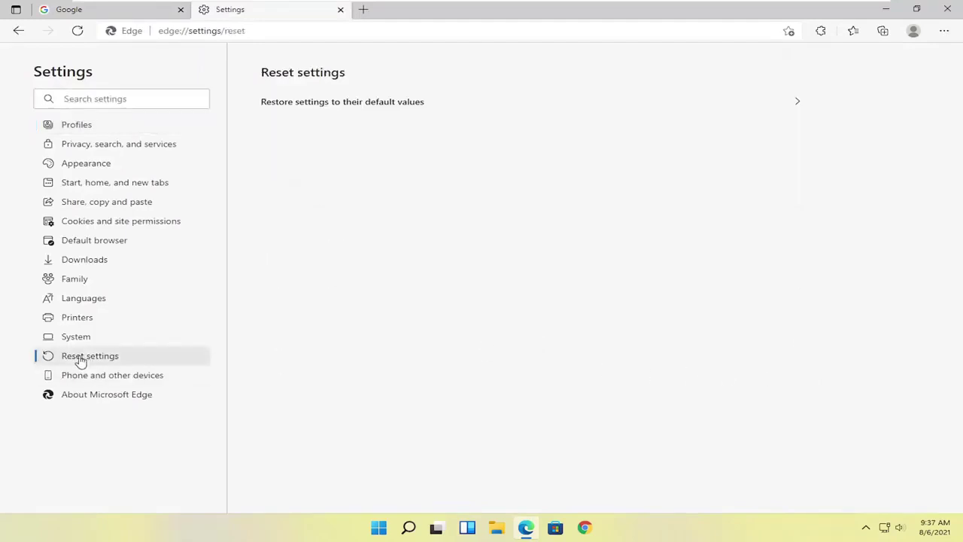
{"action": "left_click", "coordinate": [386, 111]}
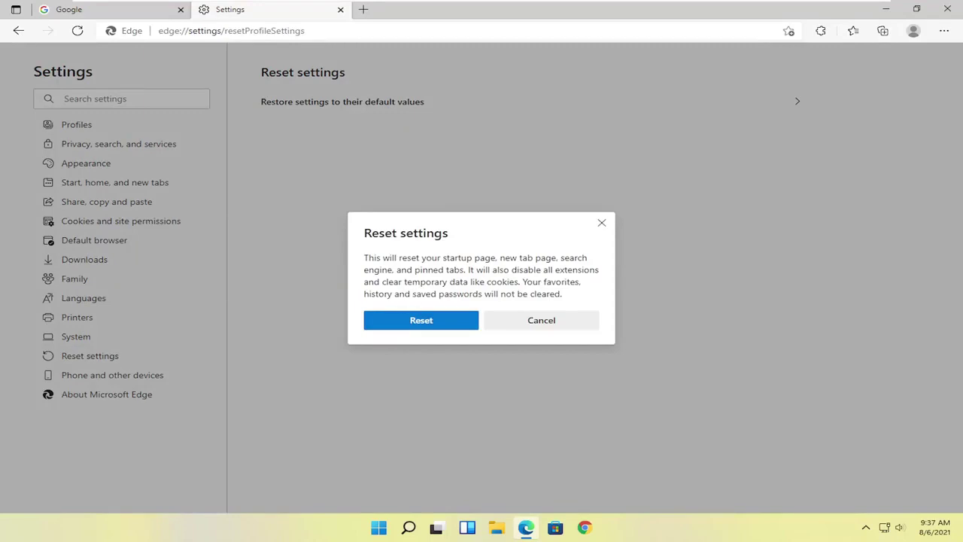
{"action": "left_click", "coordinate": [421, 324]}
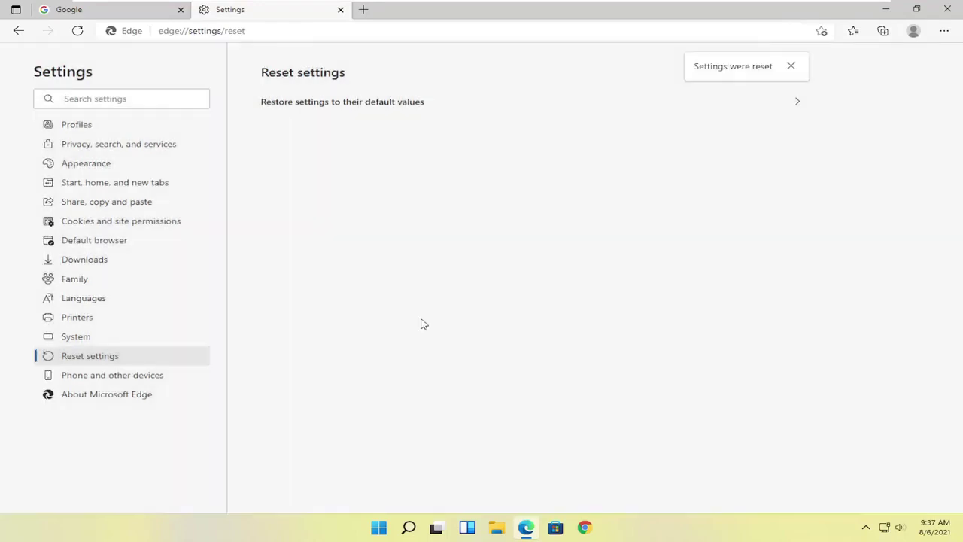
{"action": "left_click", "coordinate": [949, 9]}
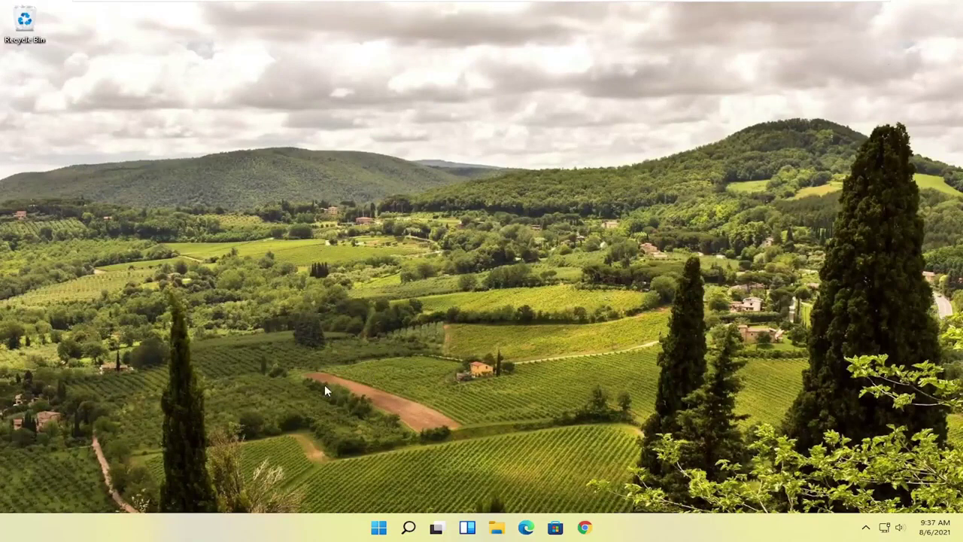
- Search Windows for "apps and fea" and open the Apps & features system settings
{"action": "left_click", "coordinate": [407, 526]}
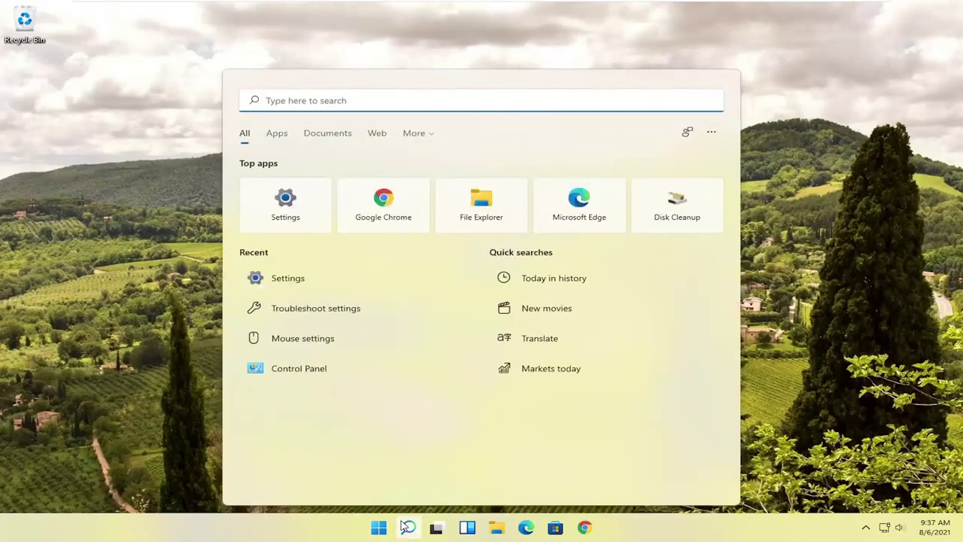
{"action": "type", "text": "app"}
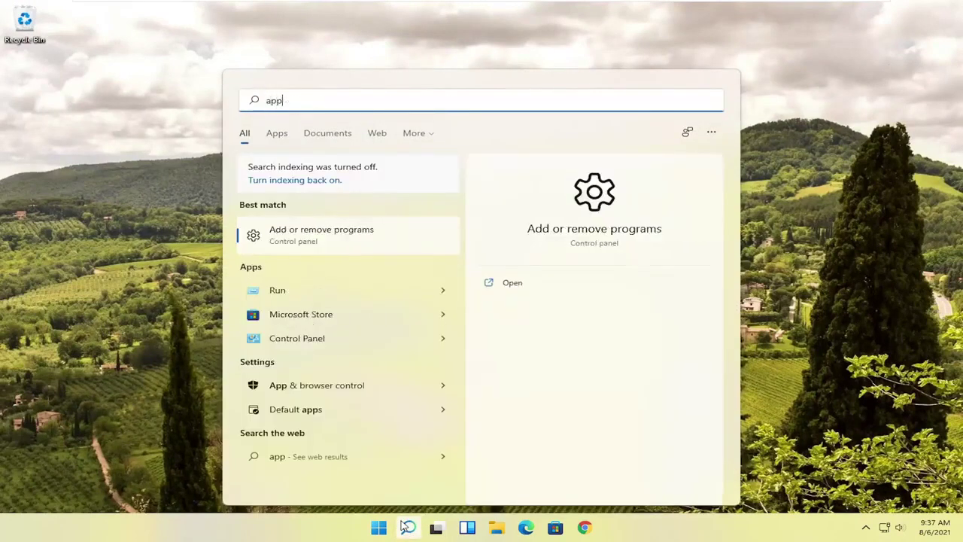
{"action": "type", "text": "s and fea"}
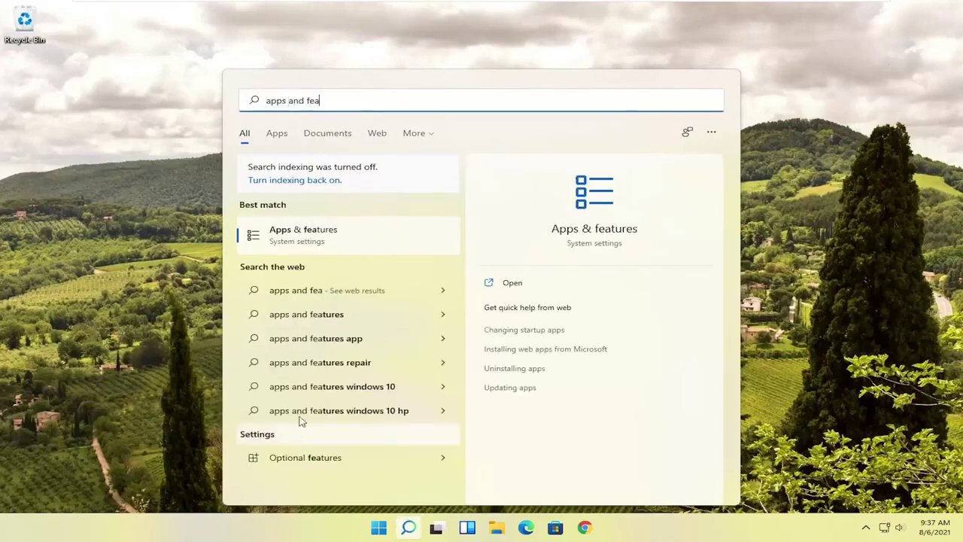
{"action": "left_click", "coordinate": [317, 236]}
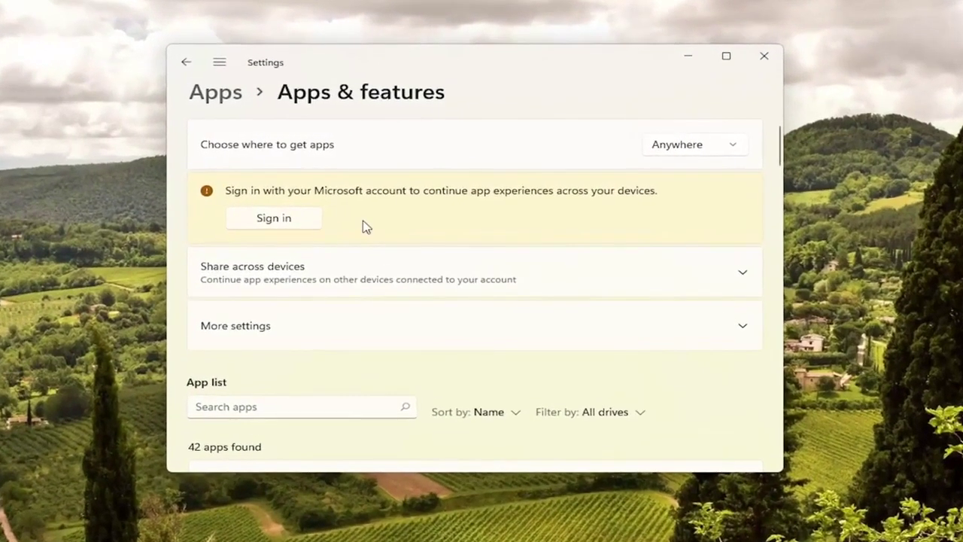
- Filter the app list by "edge", choose to modify Microsoft Edge and allow Microsoft Edge Update to make changes to the device
{"action": "scroll", "coordinate": [365, 227], "scroll_direction": "down", "scroll_amount": 3}
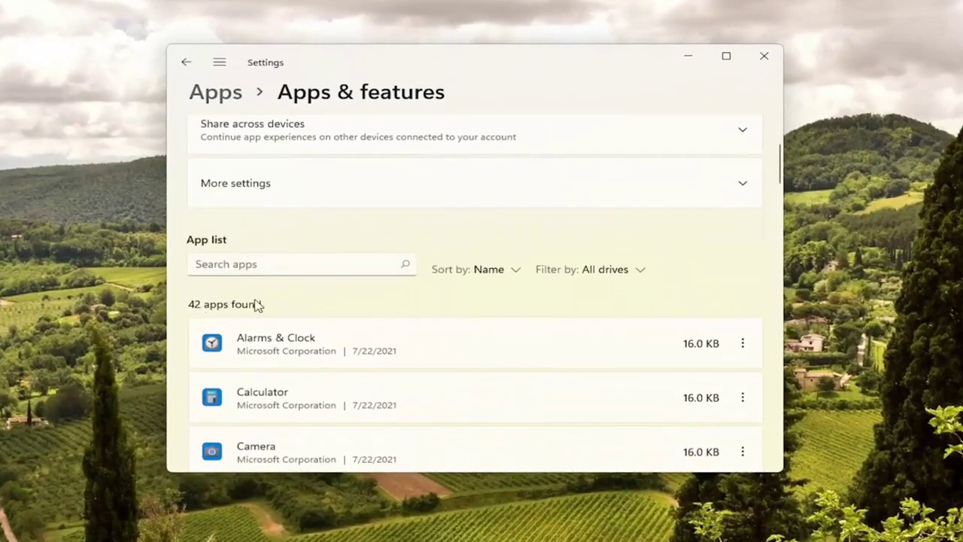
{"action": "left_click", "coordinate": [233, 263]}
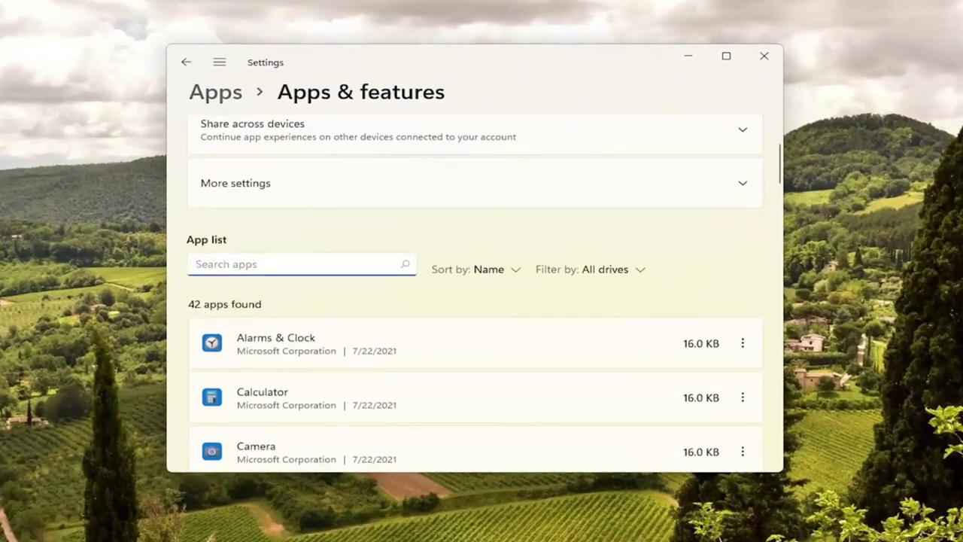
{"action": "type", "text": "edge"}
{"action": "scroll", "coordinate": [348, 308], "scroll_direction": "down", "scroll_amount": 1}
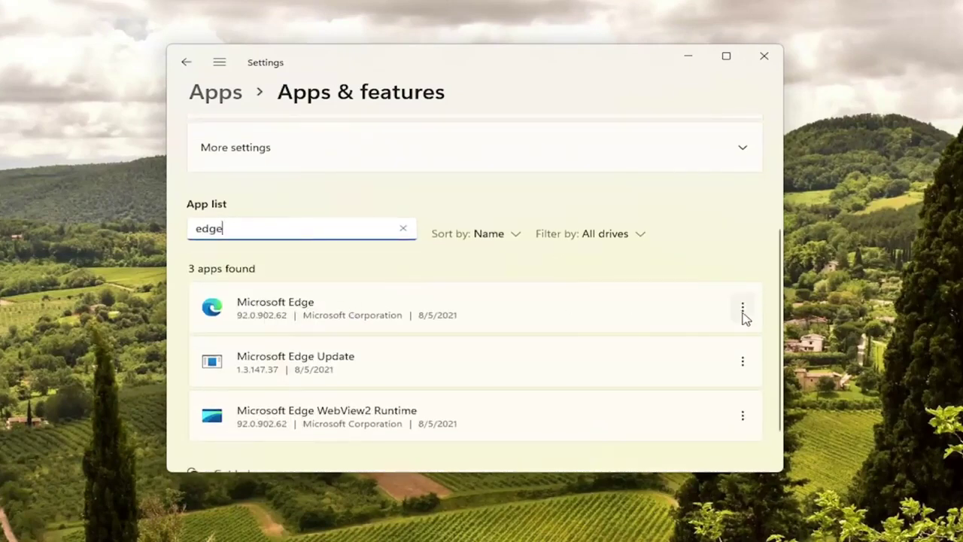
{"action": "left_click", "coordinate": [743, 309]}
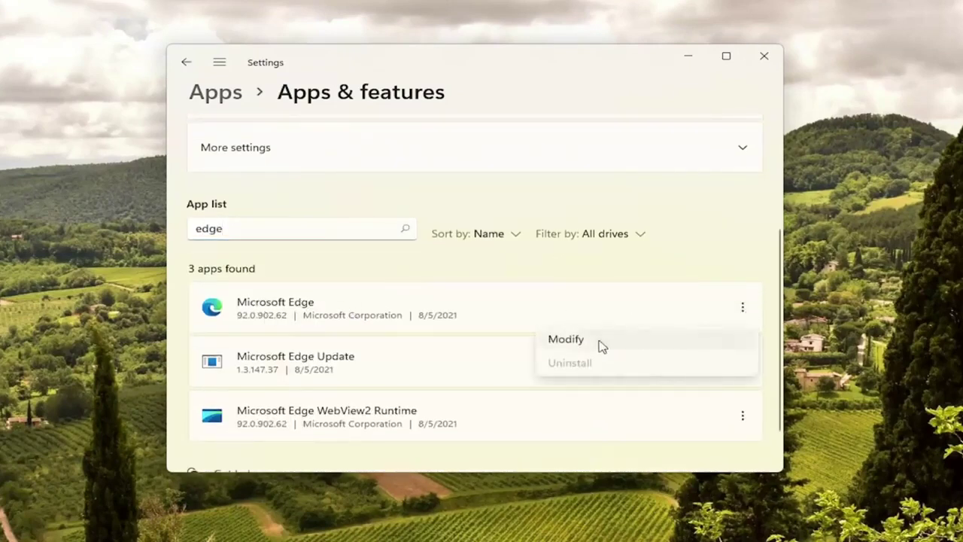
{"action": "left_click", "coordinate": [556, 338]}
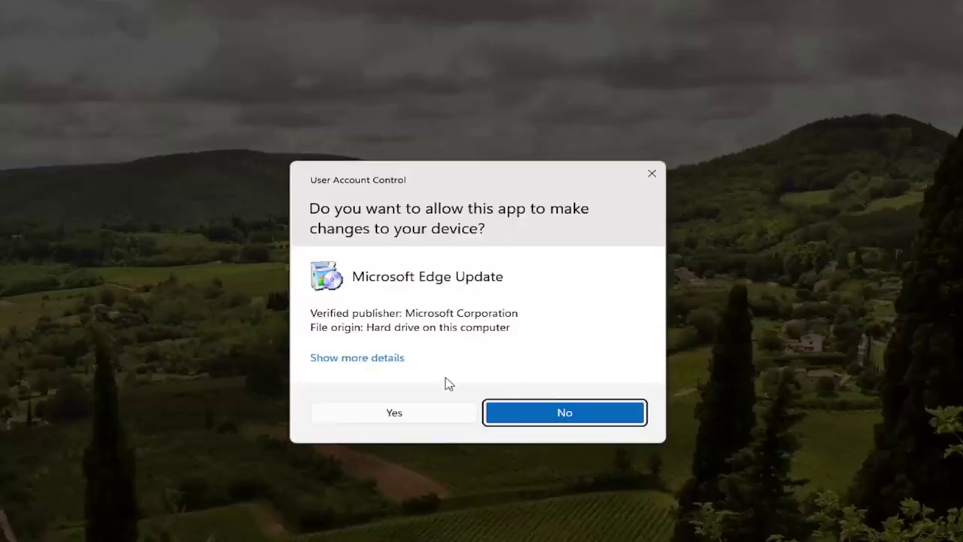
{"action": "left_click", "coordinate": [360, 416]}
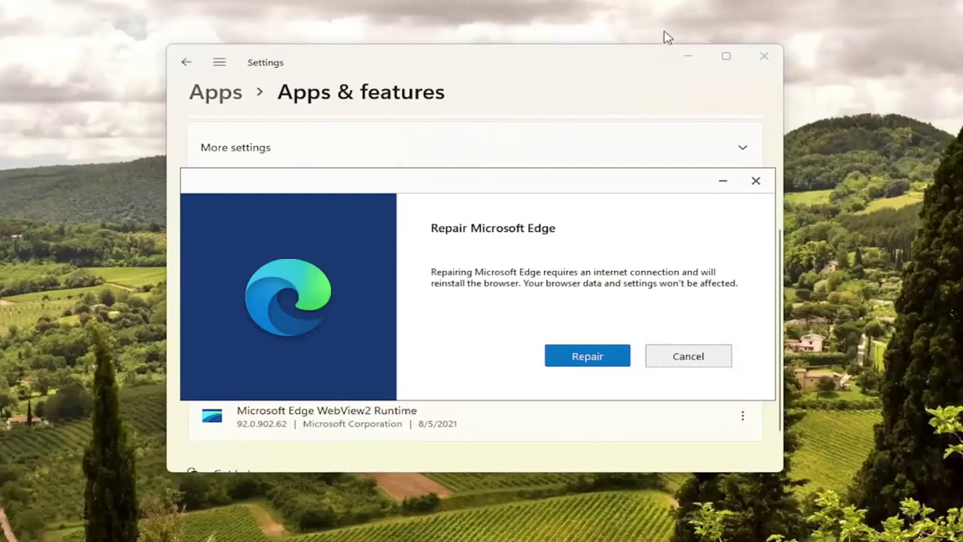
- Minimize the Settings window, run the Microsoft Edge repair and close the installer once it completes
{"action": "left_click", "coordinate": [686, 54]}
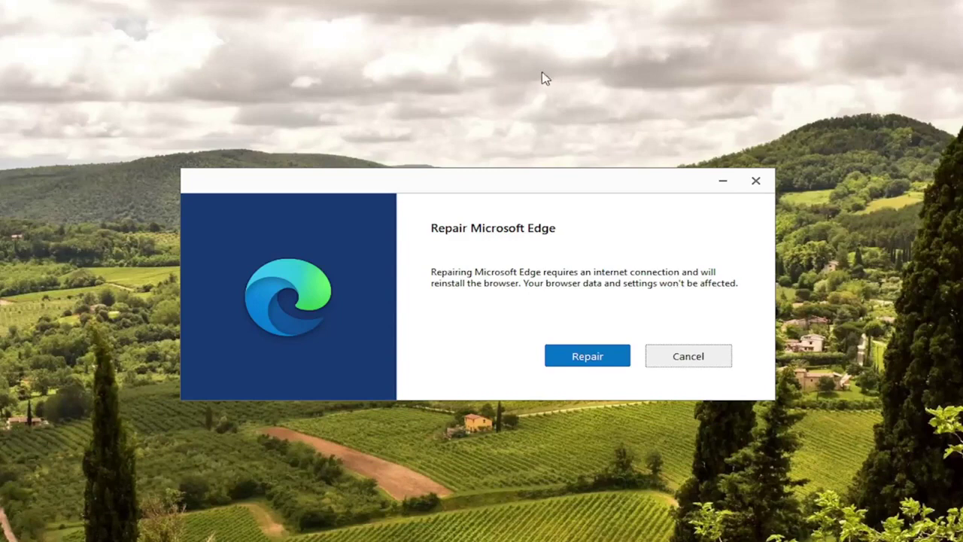
{"action": "left_click", "coordinate": [577, 361]}
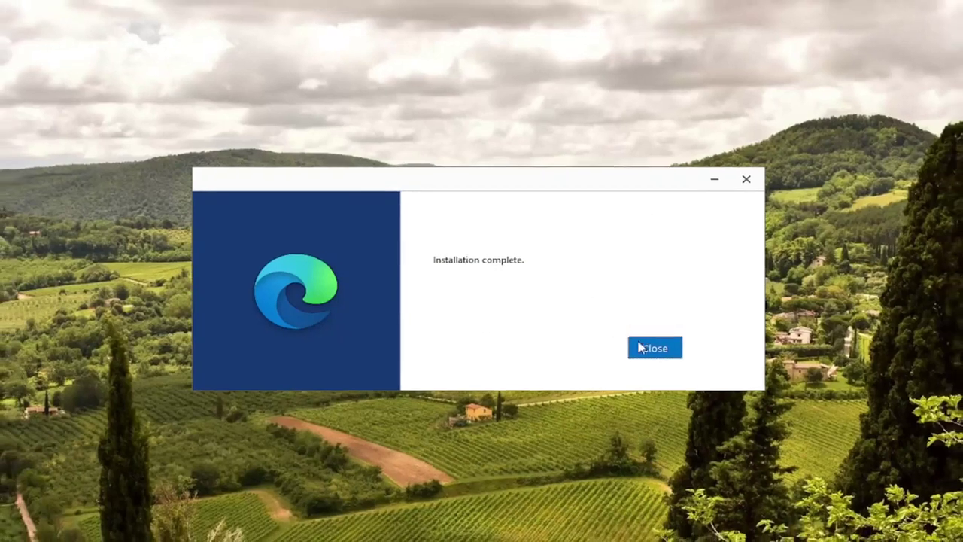
{"action": "left_click", "coordinate": [660, 356]}
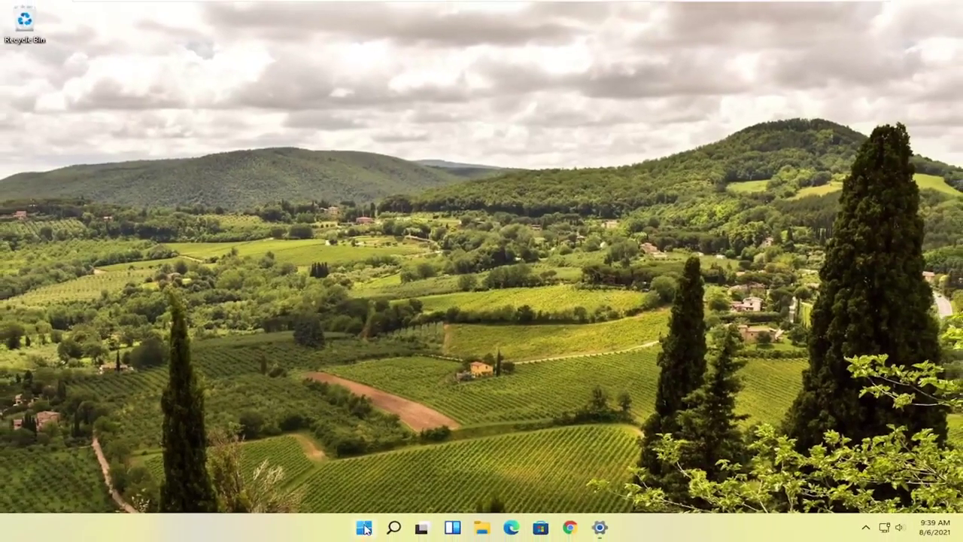
- Open the shut down or sign out options to restart the computer
{"action": "right_click", "coordinate": [364, 529]}
{"action": "mouse_move", "coordinate": [369, 482]}
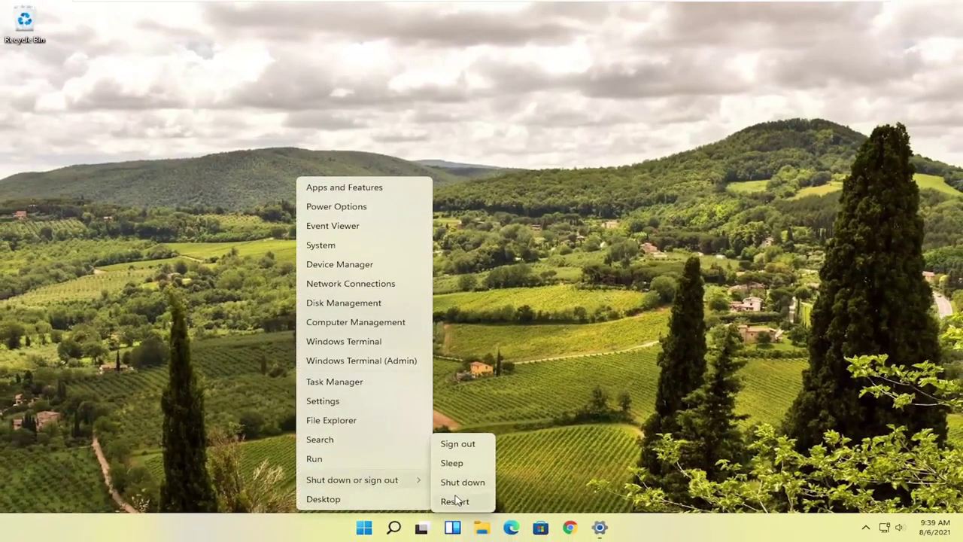